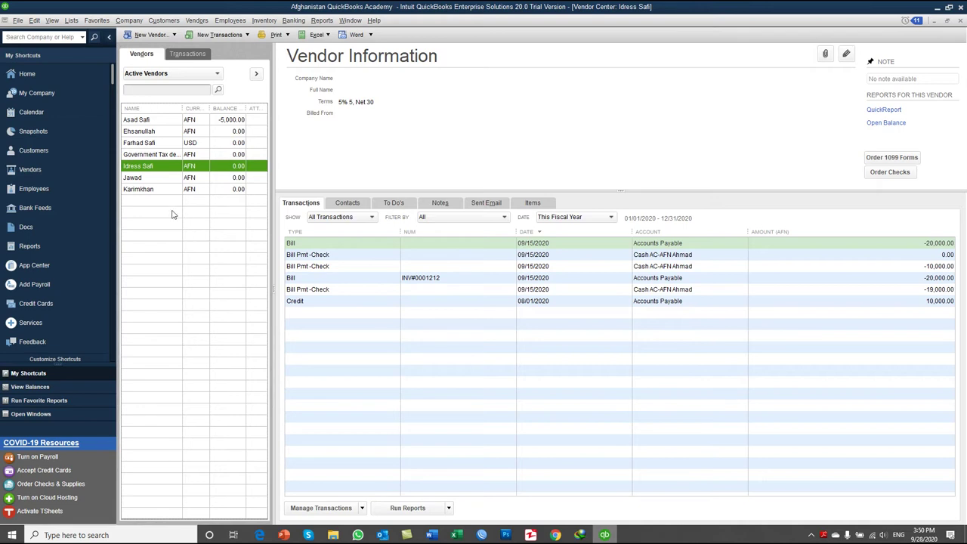
Step: Add a new vendor by name with a -10000 opening balance as of 08/01/2020
{"action": "left_click", "coordinate": [140, 42]}
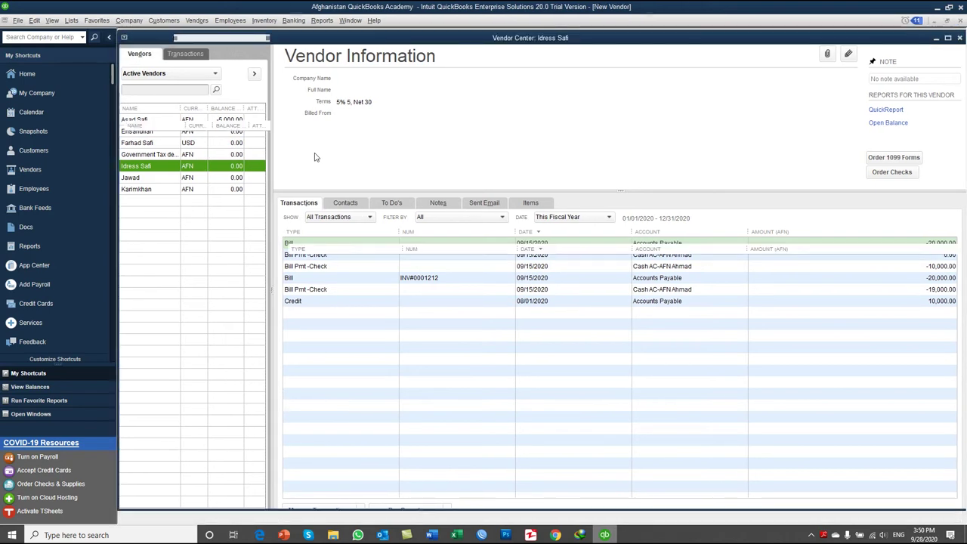
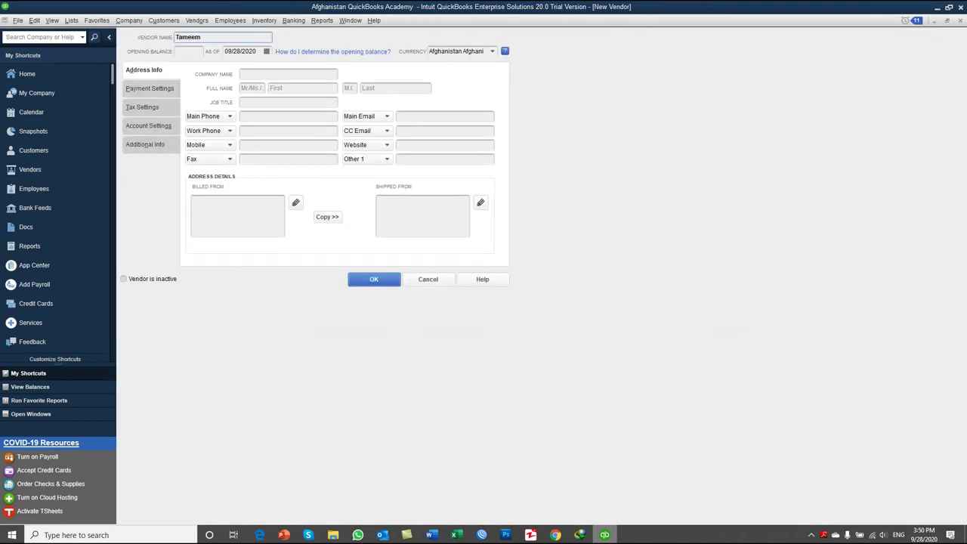
{"action": "left_click", "coordinate": [199, 52]}
{"action": "type", "text": "-10000"}
{"action": "key", "text": "Tab"}
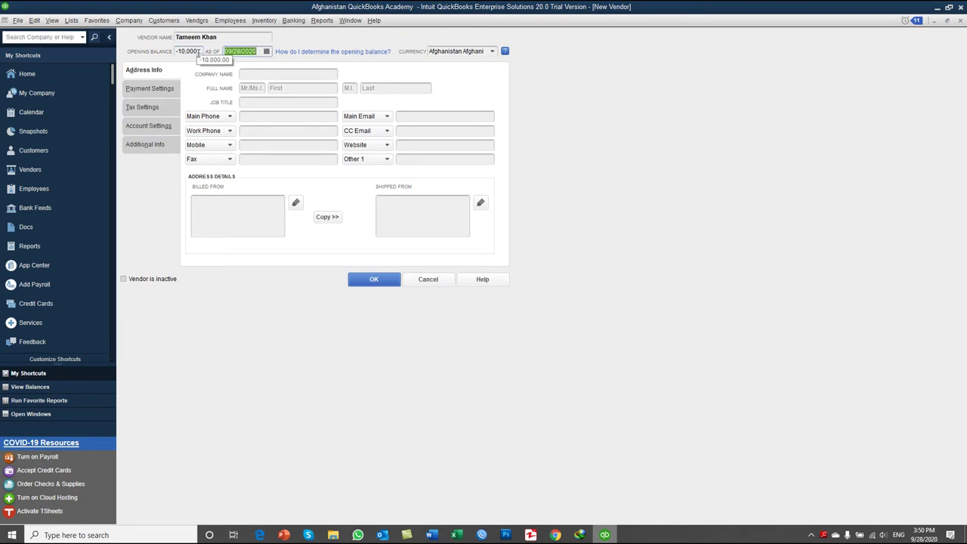
{"action": "left_click", "coordinate": [266, 53]}
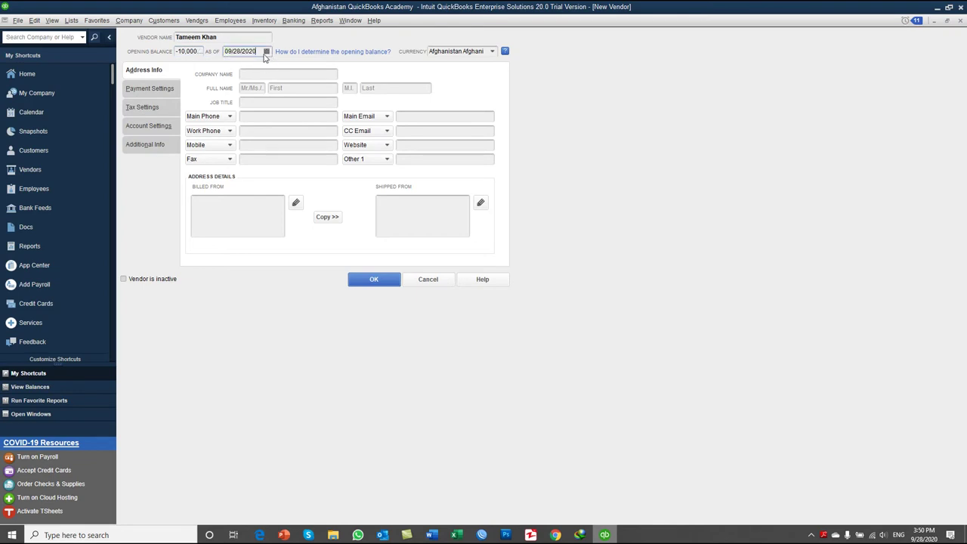
{"action": "left_click", "coordinate": [234, 68]}
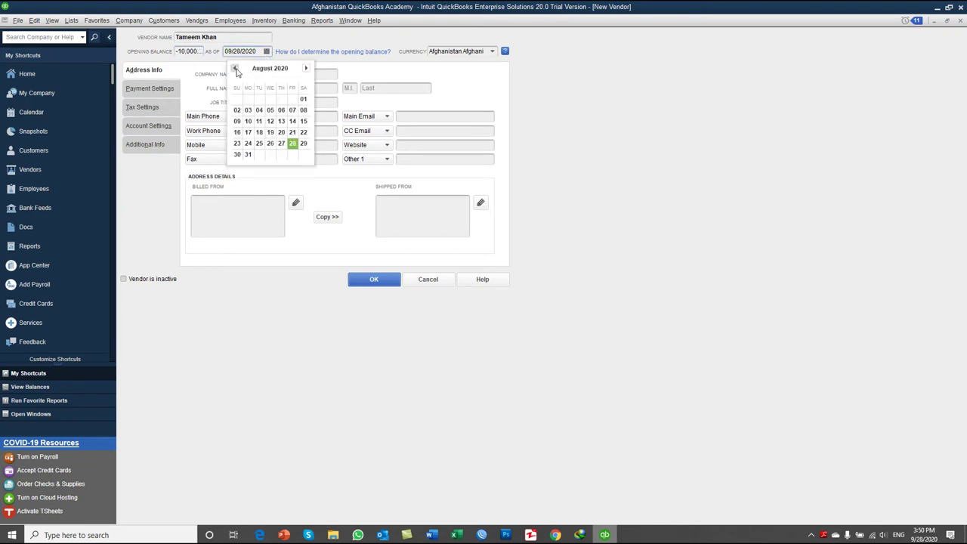
{"action": "left_click", "coordinate": [305, 101]}
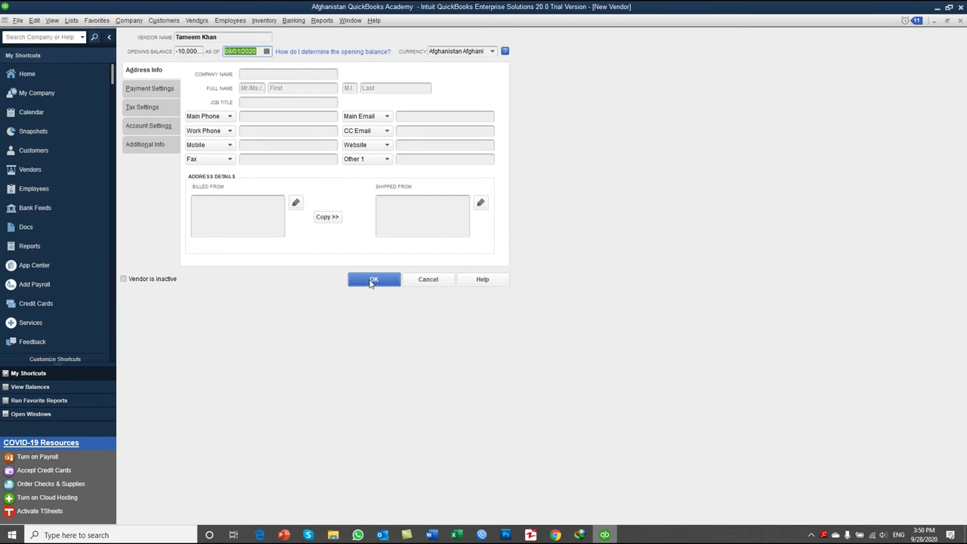
{"action": "left_click", "coordinate": [370, 281]}
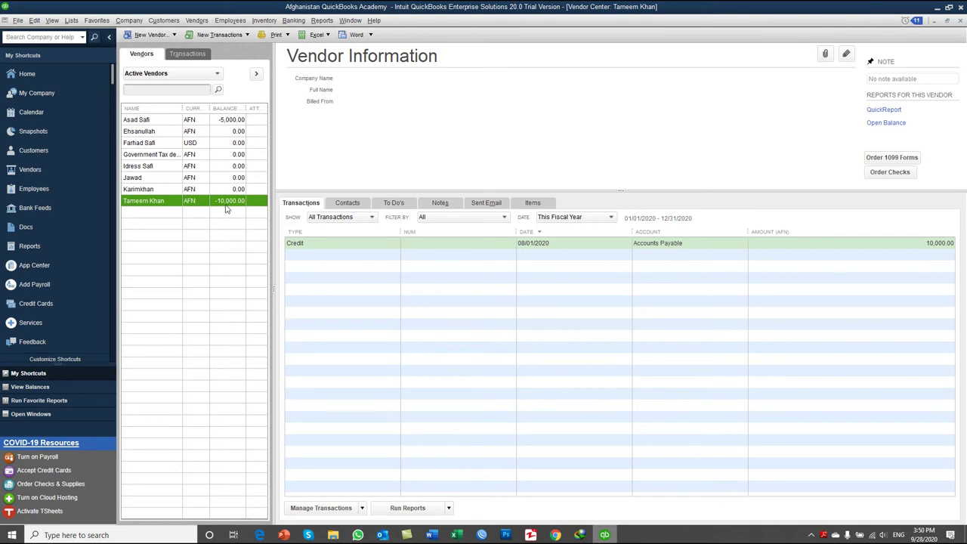
Step: Edit the vendor's payment settings to use 5% 5, Net 30 terms, and save
{"action": "right_click", "coordinate": [224, 207]}
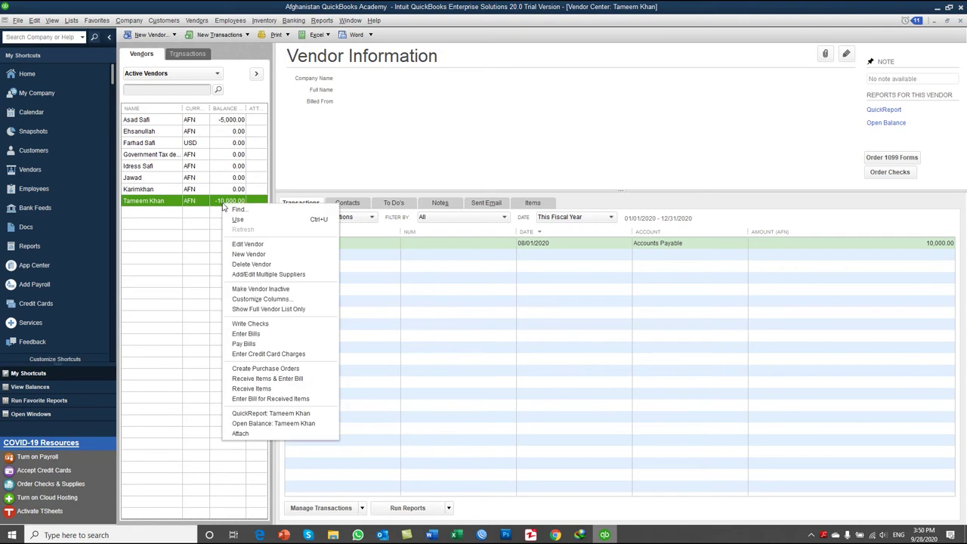
{"action": "left_click", "coordinate": [239, 245]}
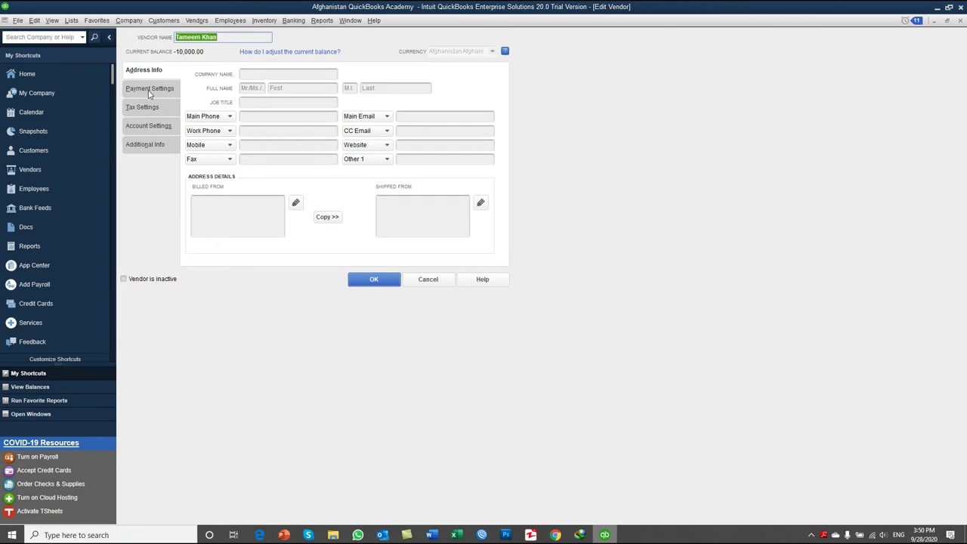
{"action": "left_click", "coordinate": [149, 90]}
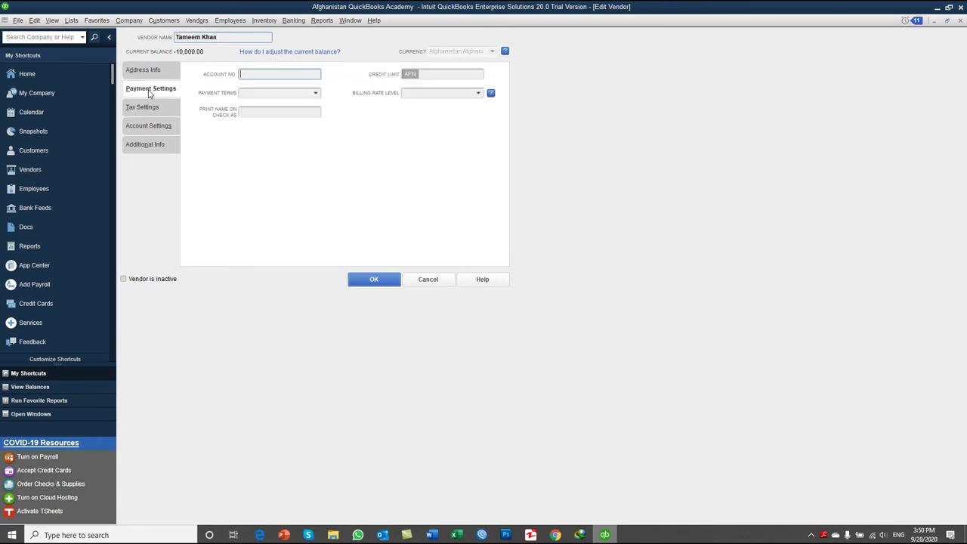
{"action": "left_click", "coordinate": [317, 95]}
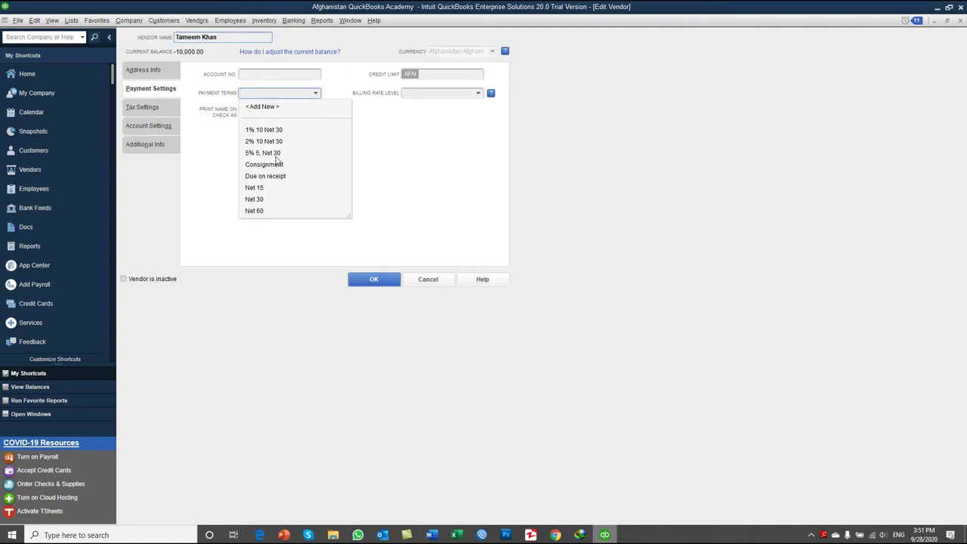
{"action": "left_click", "coordinate": [277, 154]}
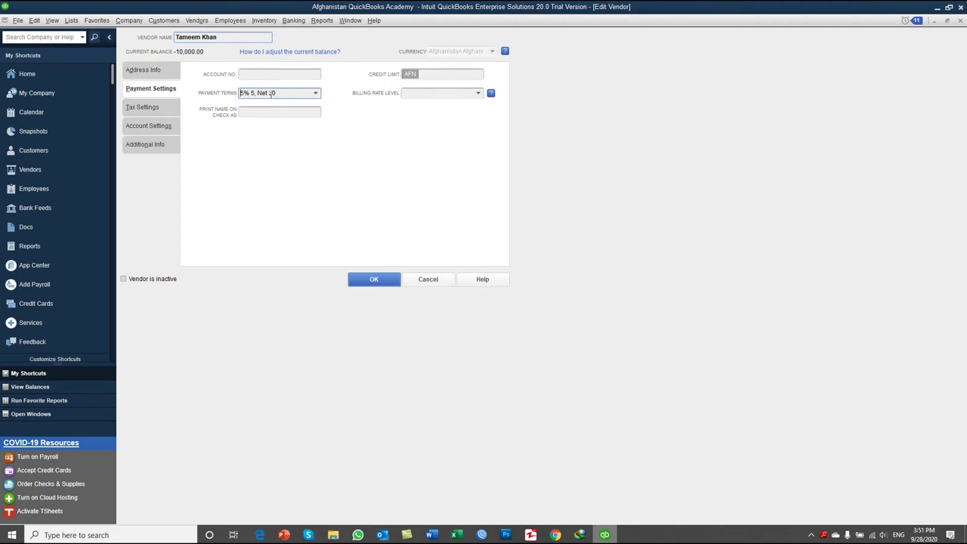
{"action": "mouse_move", "coordinate": [269, 93]}
{"action": "left_mouse_down"}
{"action": "mouse_move", "coordinate": [278, 93]}
{"action": "mouse_move", "coordinate": [261, 94]}
{"action": "left_mouse_up"}
{"action": "left_click", "coordinate": [243, 93]}
{"action": "left_click", "coordinate": [372, 279]}
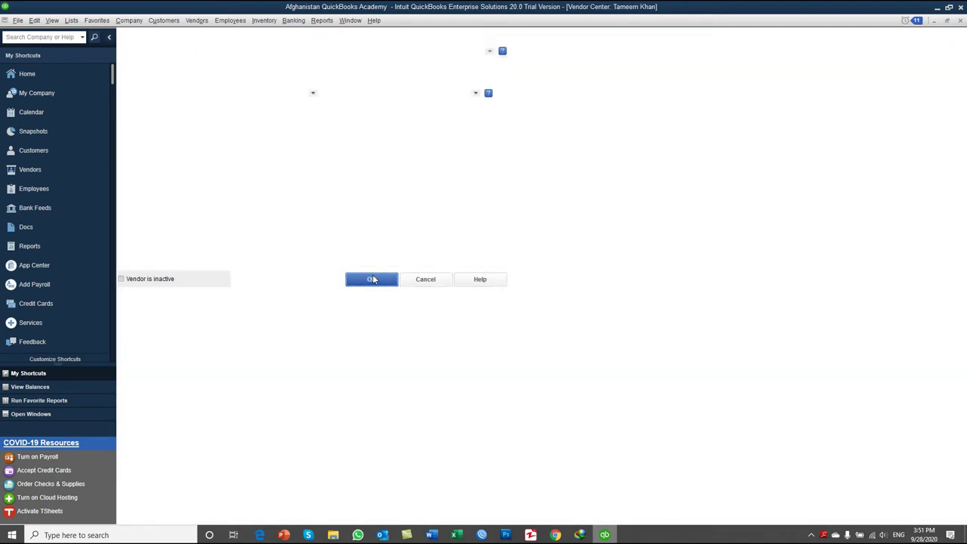
Step: Start a bill for received items with CPU and Monitor as the item lines
{"action": "left_click", "coordinate": [196, 21]}
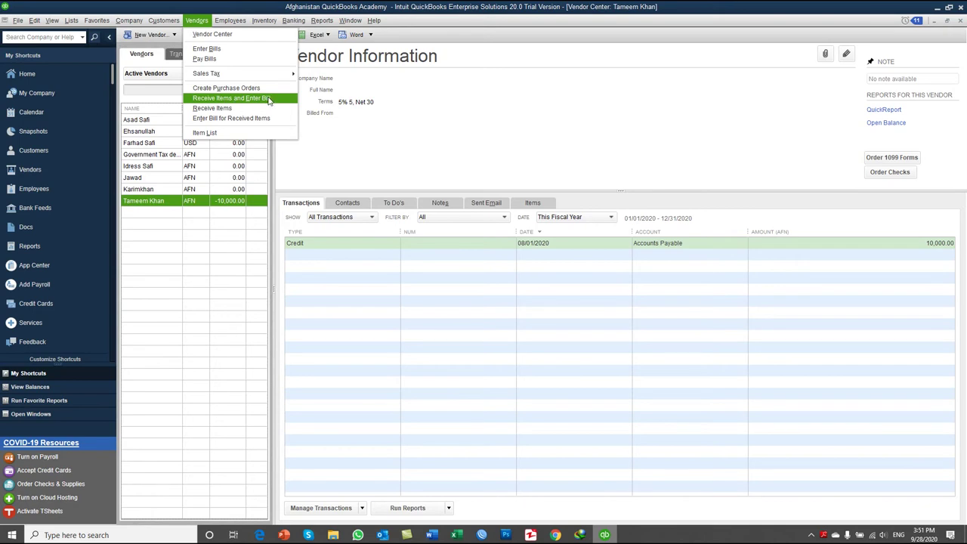
{"action": "left_click", "coordinate": [268, 99]}
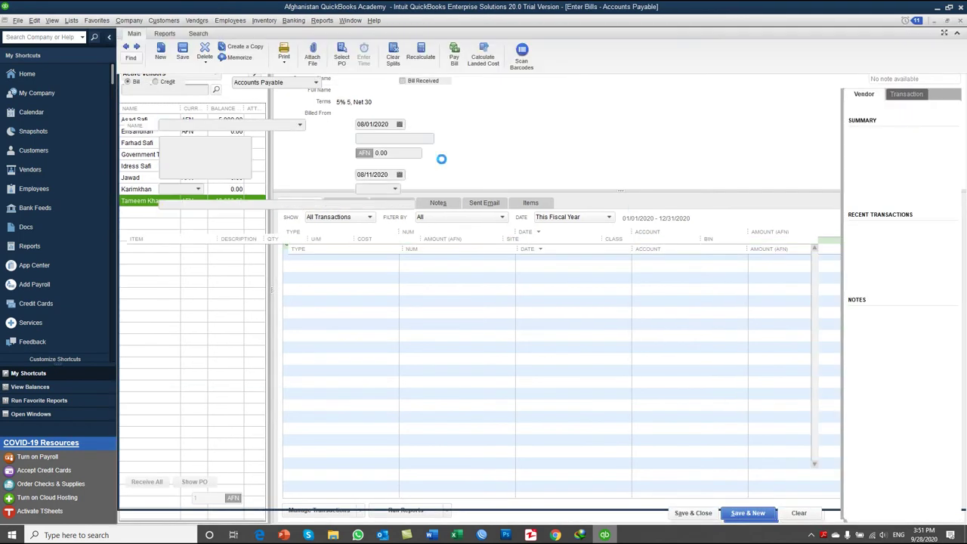
{"action": "left_click", "coordinate": [192, 251]}
{"action": "left_click", "coordinate": [201, 250]}
{"action": "left_click", "coordinate": [159, 309]}
{"action": "left_click", "coordinate": [199, 262]}
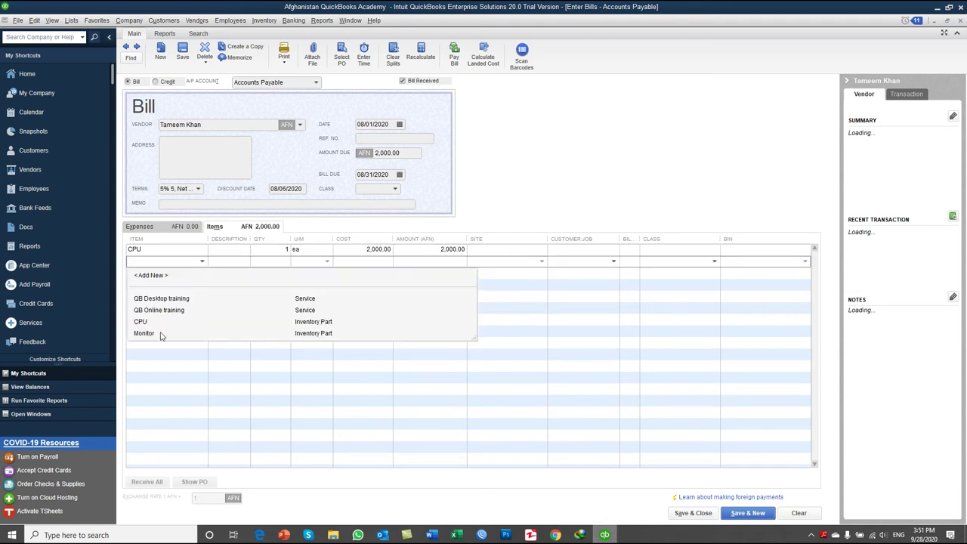
{"action": "left_click", "coordinate": [161, 333]}
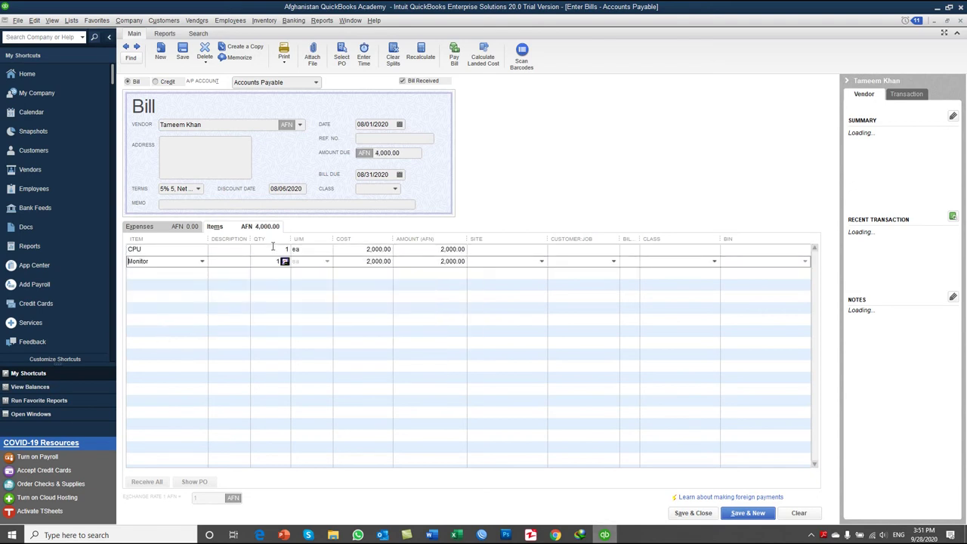
Step: Set the quantity of both CPU and Monitor to 3
{"action": "left_click", "coordinate": [273, 248]}
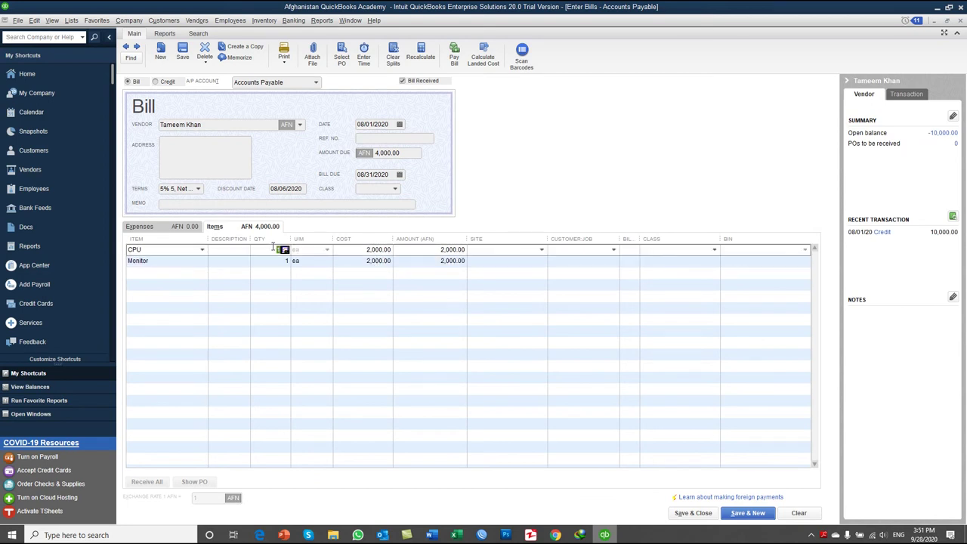
{"action": "type", "text": "2"}
{"action": "key", "text": "Down"}
{"action": "type", "text": "3"}
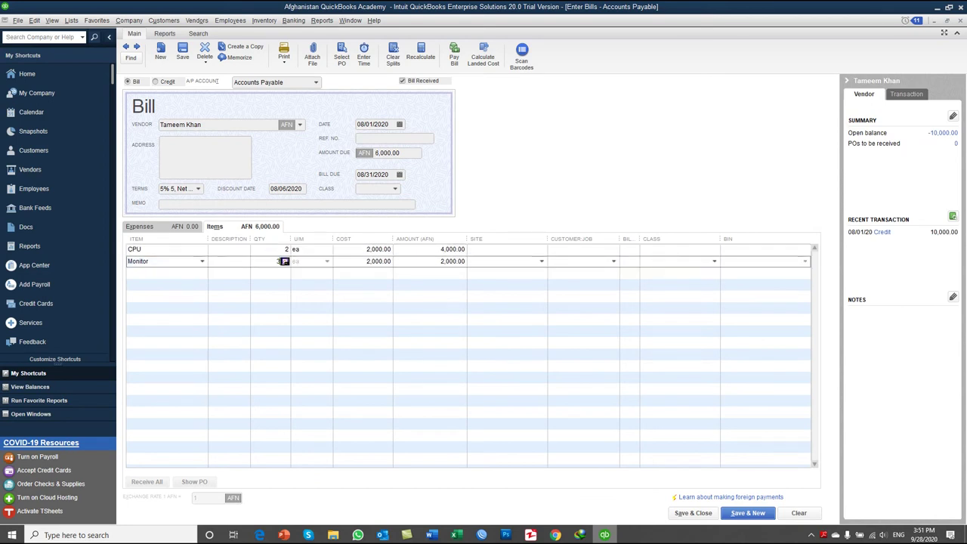
{"action": "key", "text": "Down"}
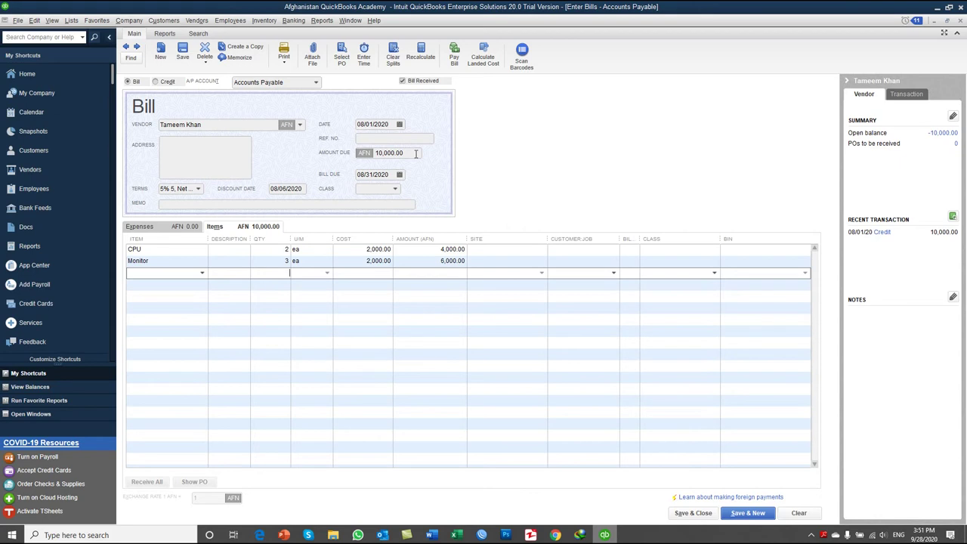
{"action": "key", "text": "Up"}
{"action": "key", "text": "Up"}
{"action": "type", "text": "3"}
{"action": "key", "text": "Down"}
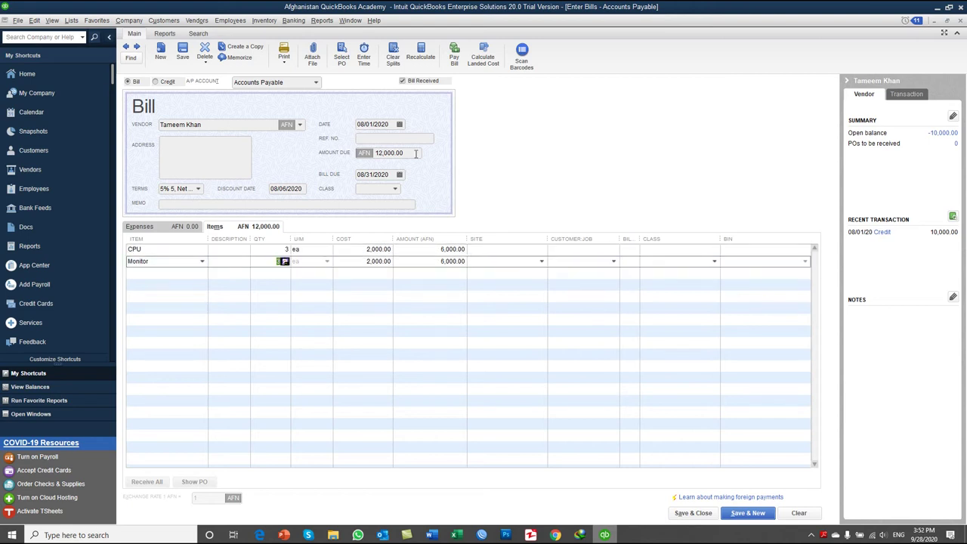
{"action": "key", "text": "Down"}
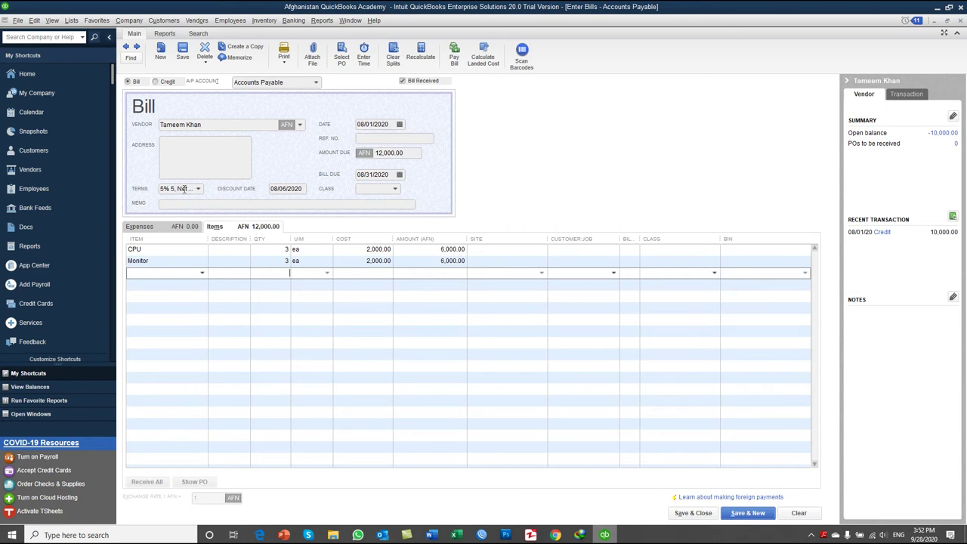
Step: Date the bill 09/15/2020 and keep its due date at 10/15/2020
{"action": "left_click", "coordinate": [400, 124]}
{"action": "left_click", "coordinate": [439, 141]}
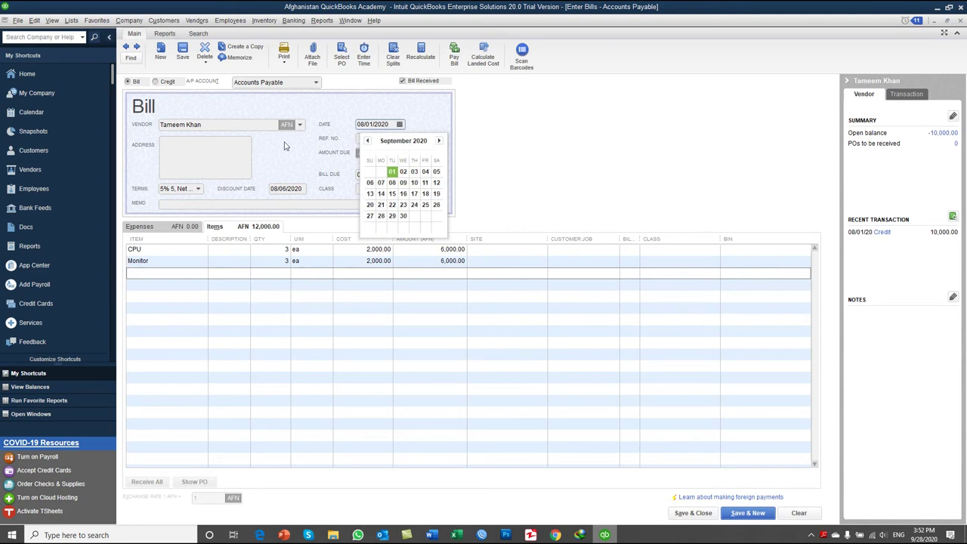
{"action": "left_click", "coordinate": [393, 194]}
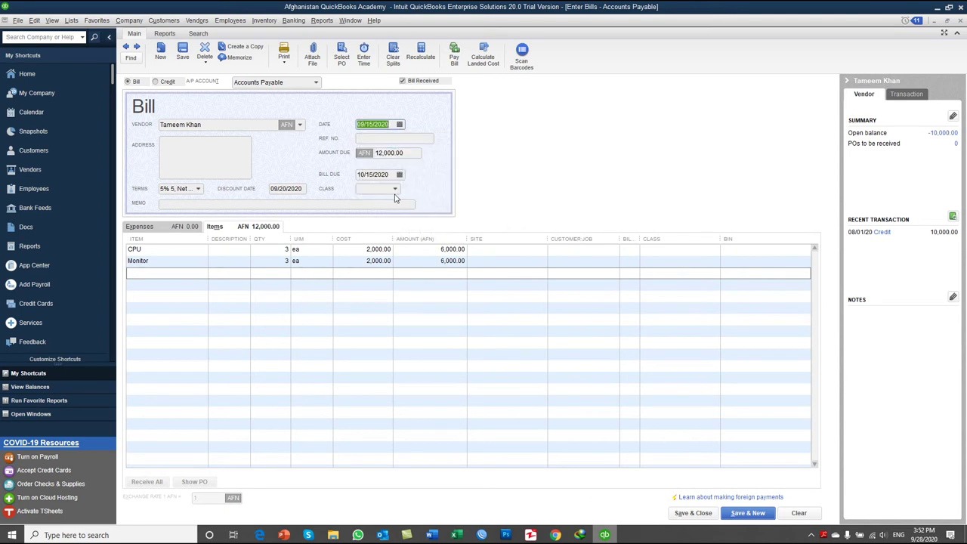
{"action": "left_click", "coordinate": [398, 174]}
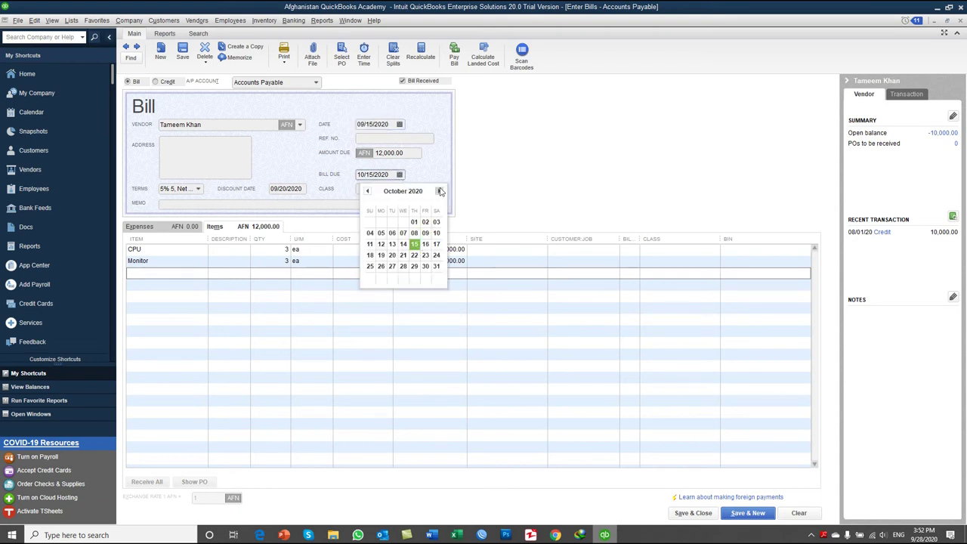
{"action": "left_click", "coordinate": [414, 244]}
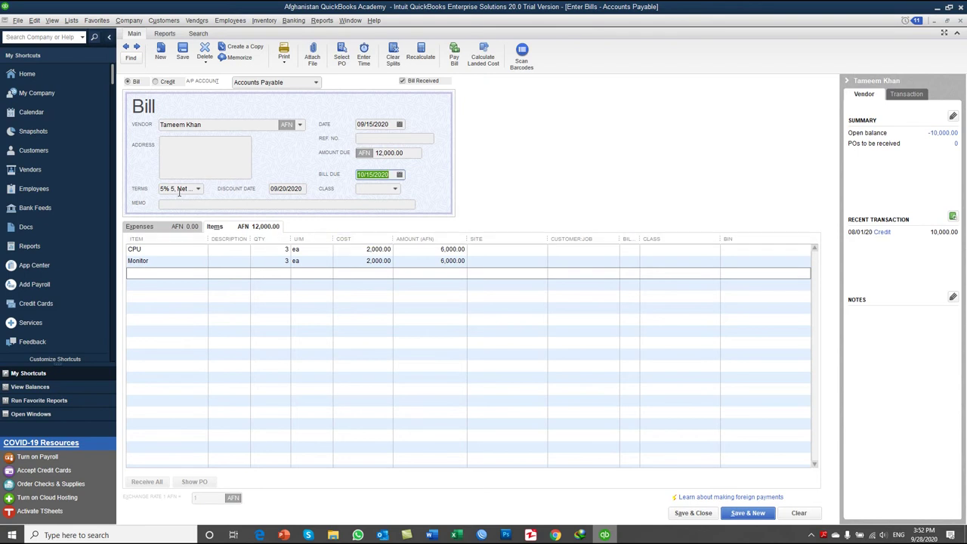
Step: Assign Mazar Sub-Site to all lines and save the bill
{"action": "left_click", "coordinate": [497, 250]}
{"action": "left_click", "coordinate": [542, 249]}
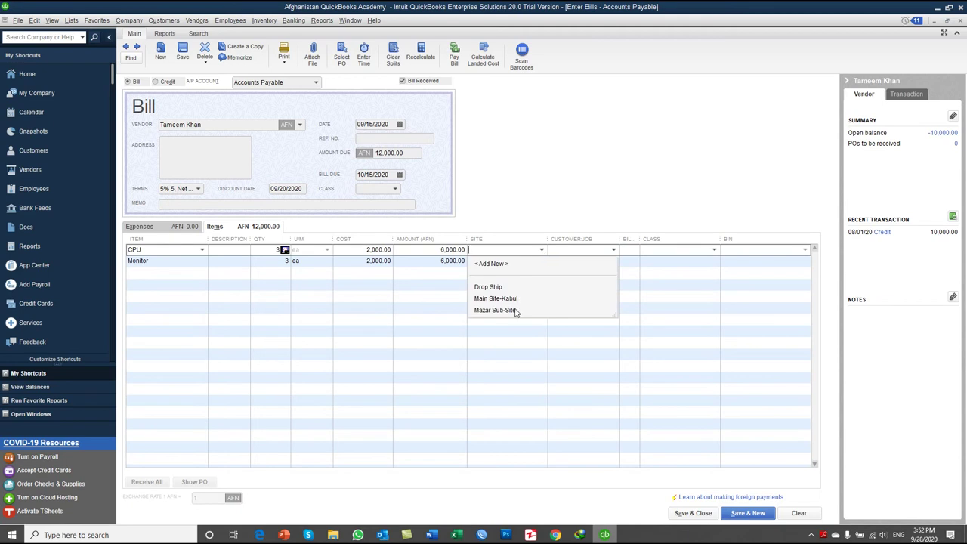
{"action": "left_click", "coordinate": [514, 309]}
{"action": "left_click", "coordinate": [463, 164]}
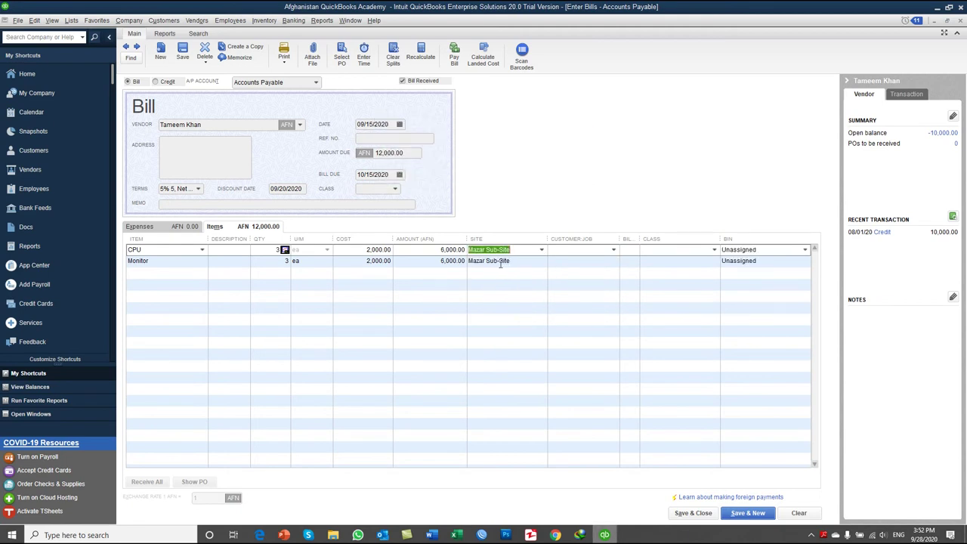
{"action": "left_click", "coordinate": [686, 514]}
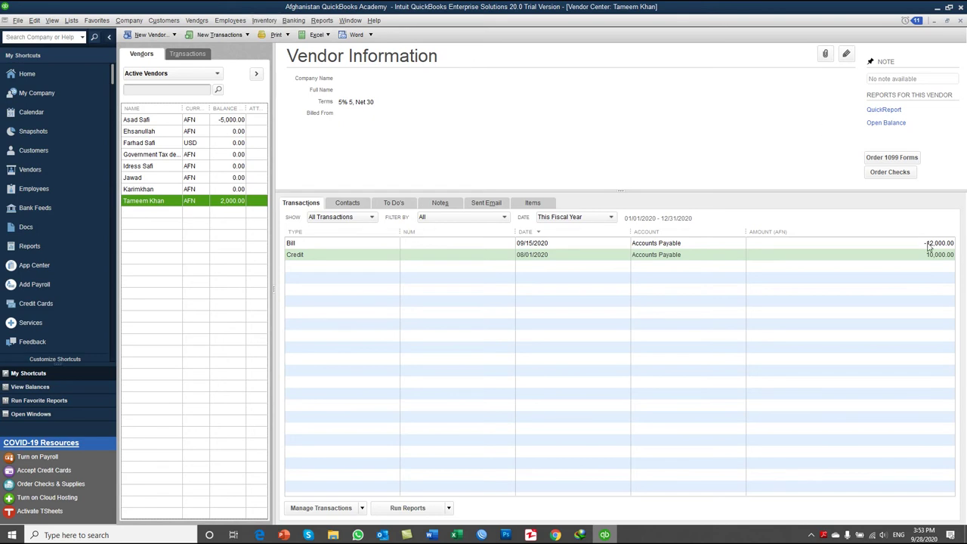
Step: Inspect the vendor's 12,000 bill and 10,000 credit entries, then select the vendor
{"action": "left_click", "coordinate": [928, 245]}
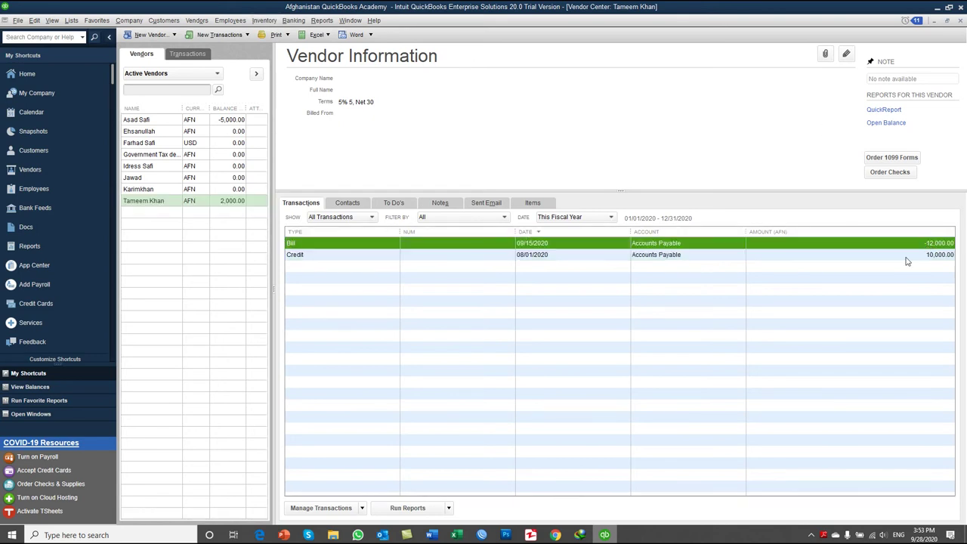
{"action": "left_click", "coordinate": [908, 259]}
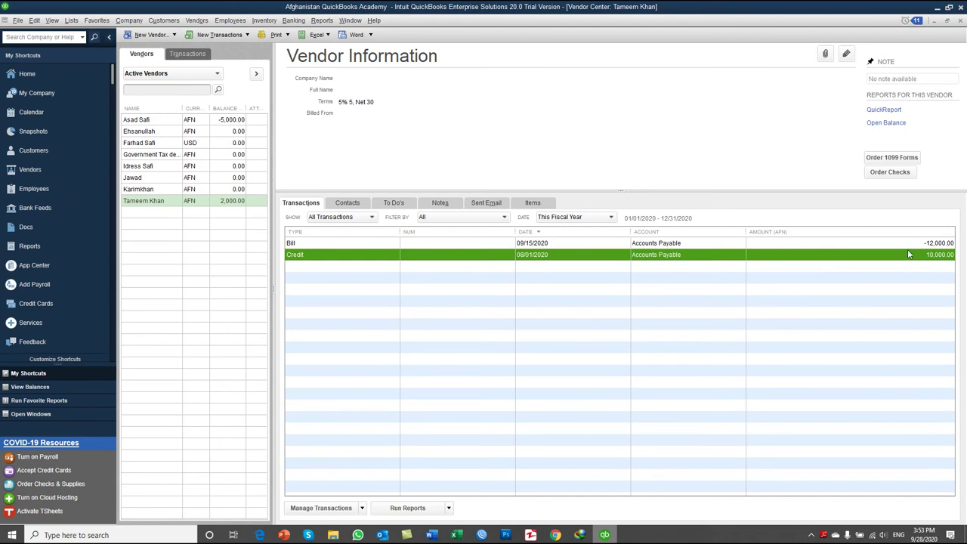
{"action": "left_click", "coordinate": [907, 245]}
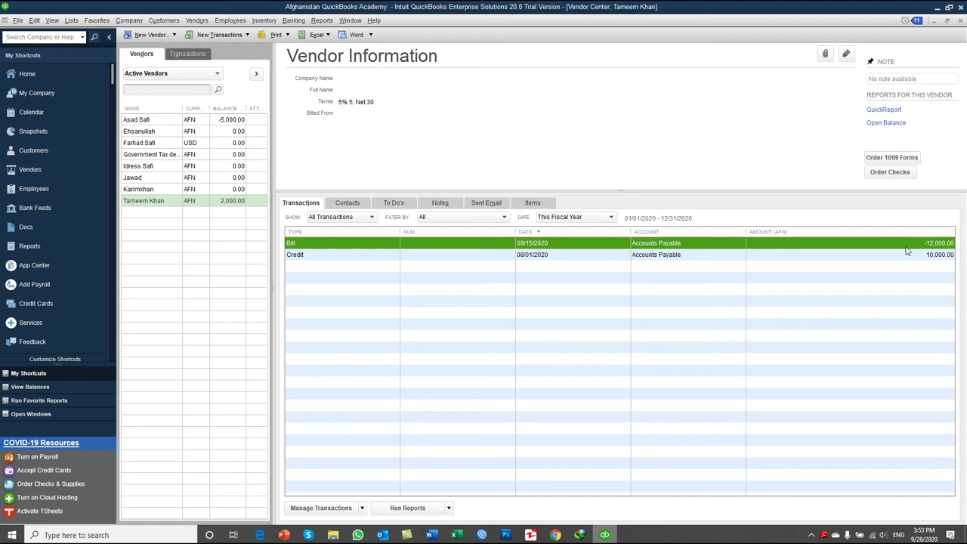
{"action": "left_click", "coordinate": [906, 257]}
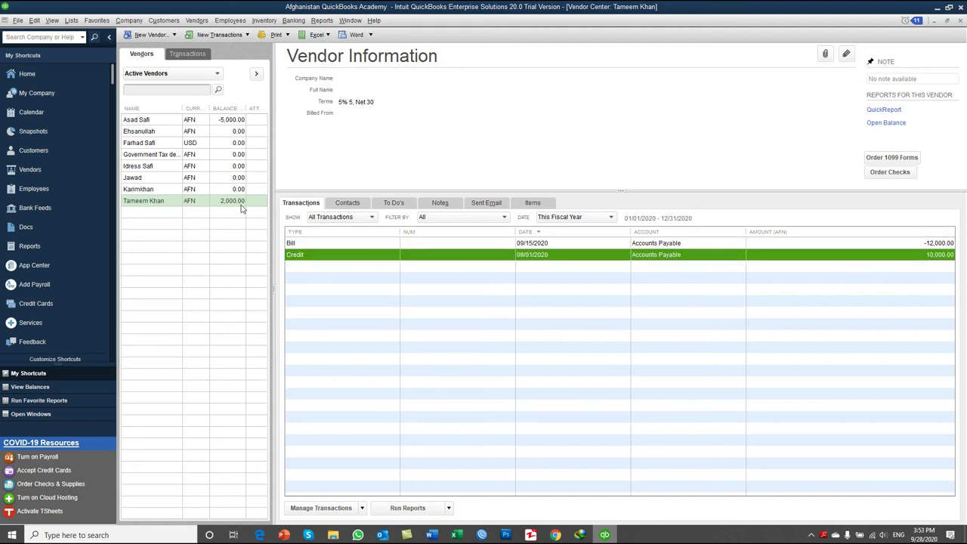
{"action": "left_click", "coordinate": [242, 204]}
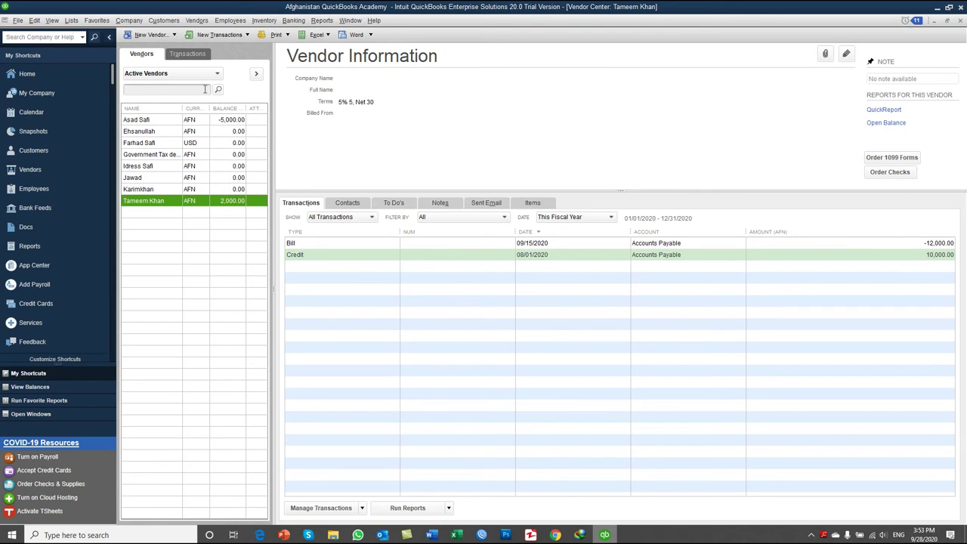
Step: Open Pay Bills with Accounts Payable and tick the vendor's 12,000 bill
{"action": "left_click", "coordinate": [205, 25]}
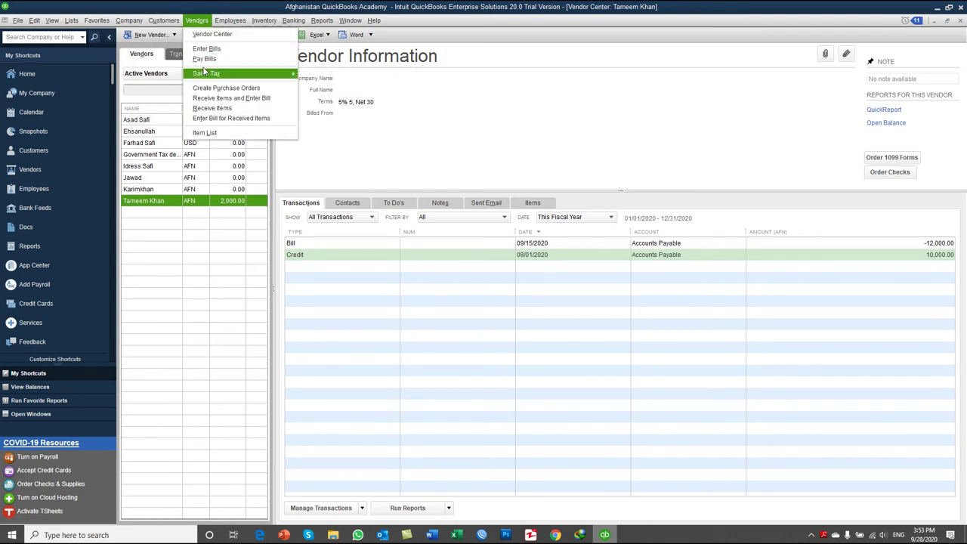
{"action": "left_click", "coordinate": [203, 60]}
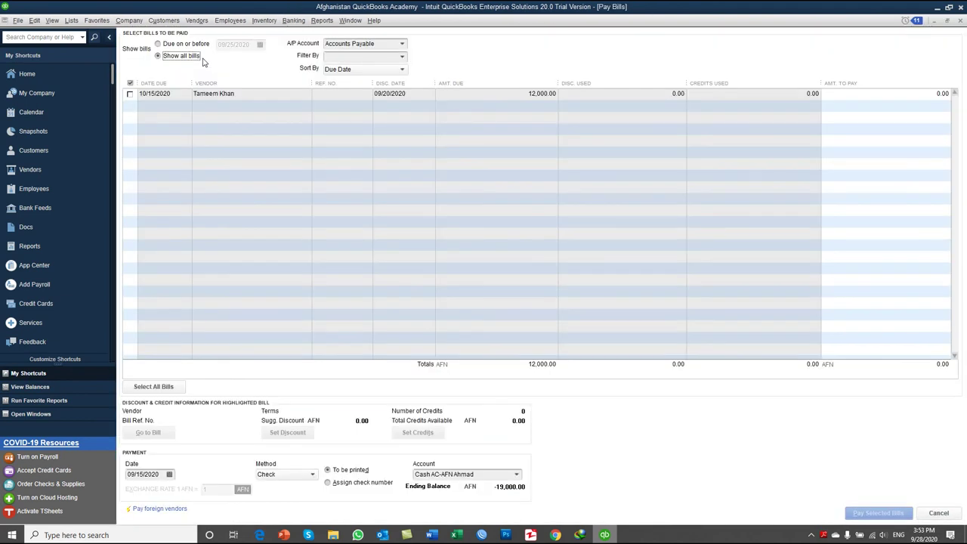
{"action": "left_click", "coordinate": [403, 44]}
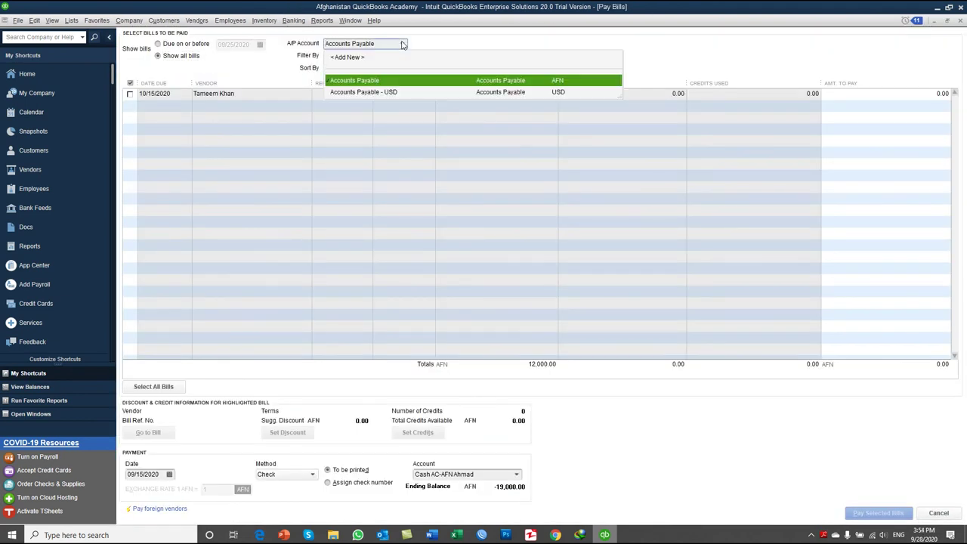
{"action": "left_click", "coordinate": [403, 44]}
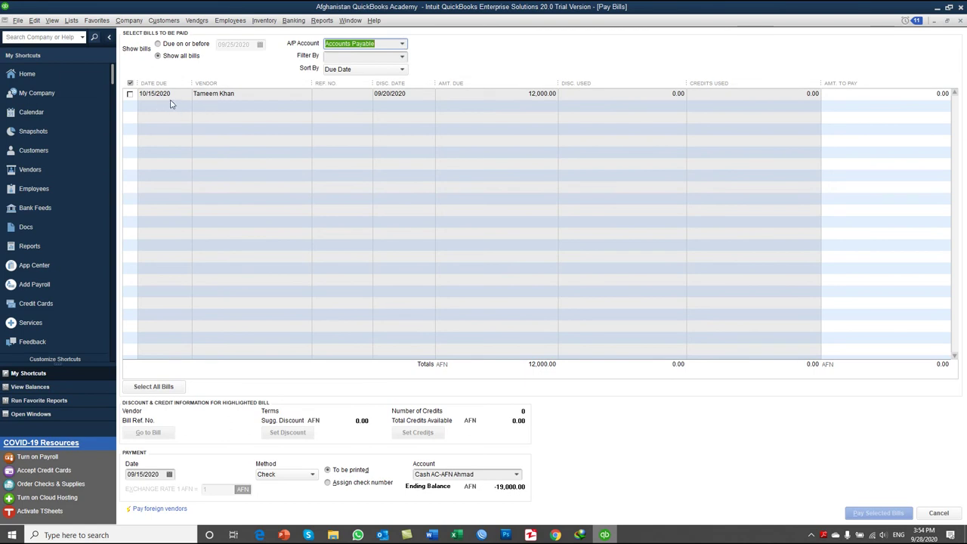
{"action": "left_click", "coordinate": [130, 94]}
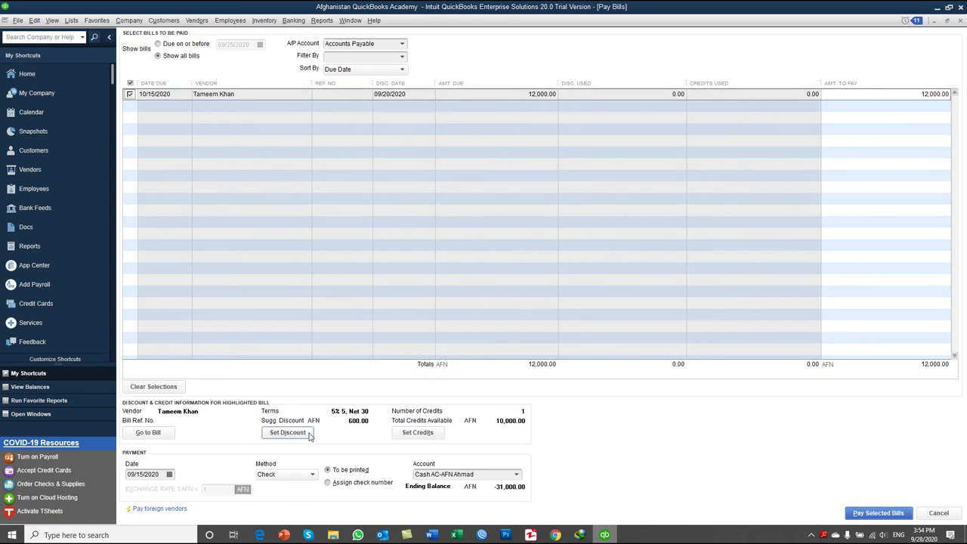
Step: Apply the 10,000 credit and the 600.00 discount to the bill
{"action": "left_click", "coordinate": [418, 433]}
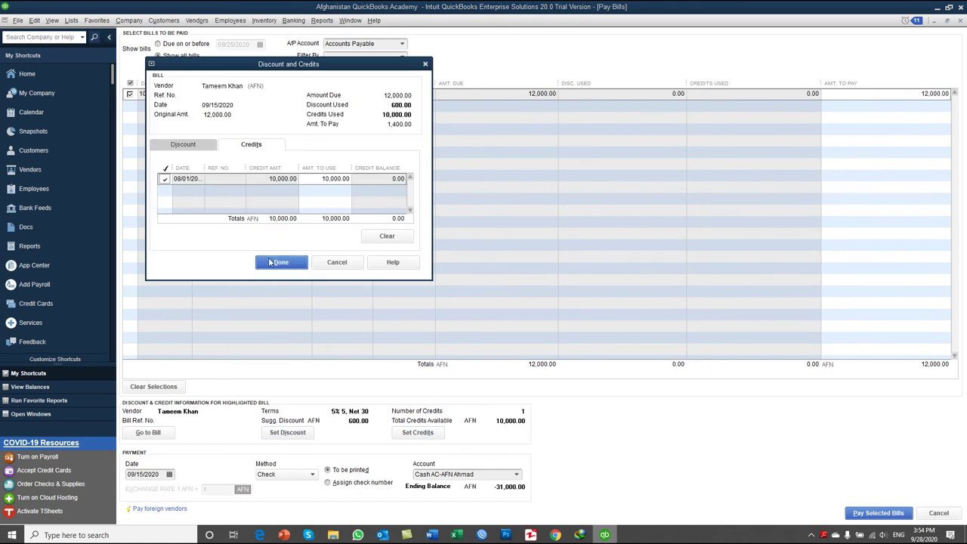
{"action": "left_click", "coordinate": [279, 264]}
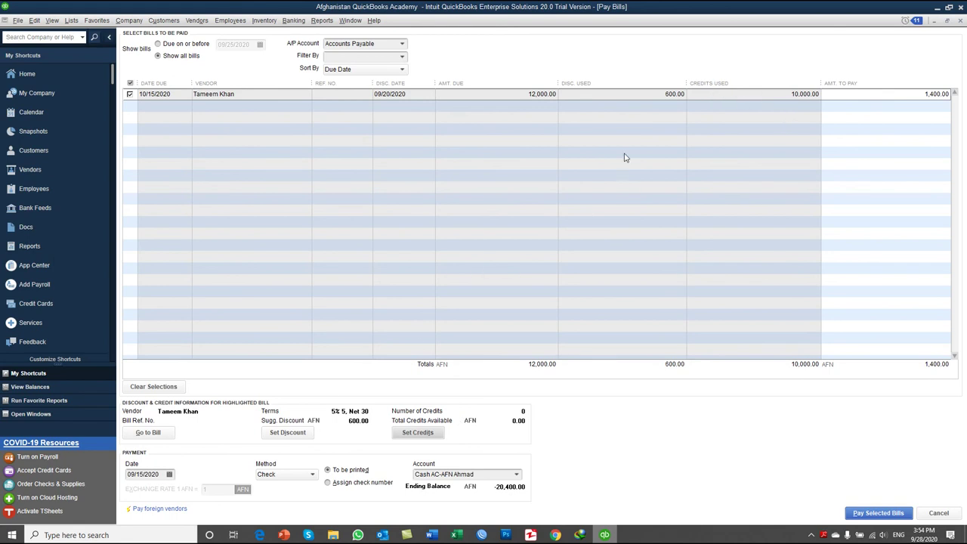
{"action": "left_click", "coordinate": [286, 432]}
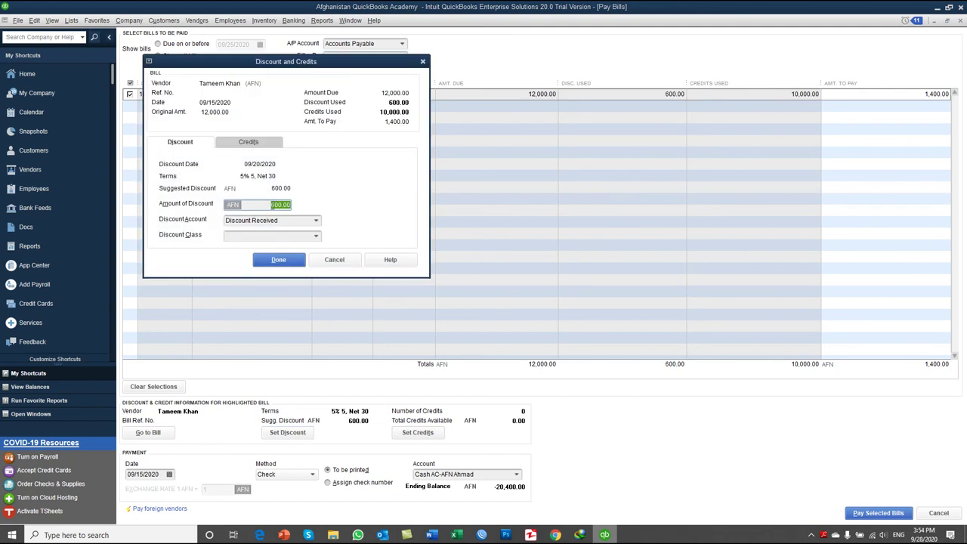
{"action": "left_click", "coordinate": [266, 262]}
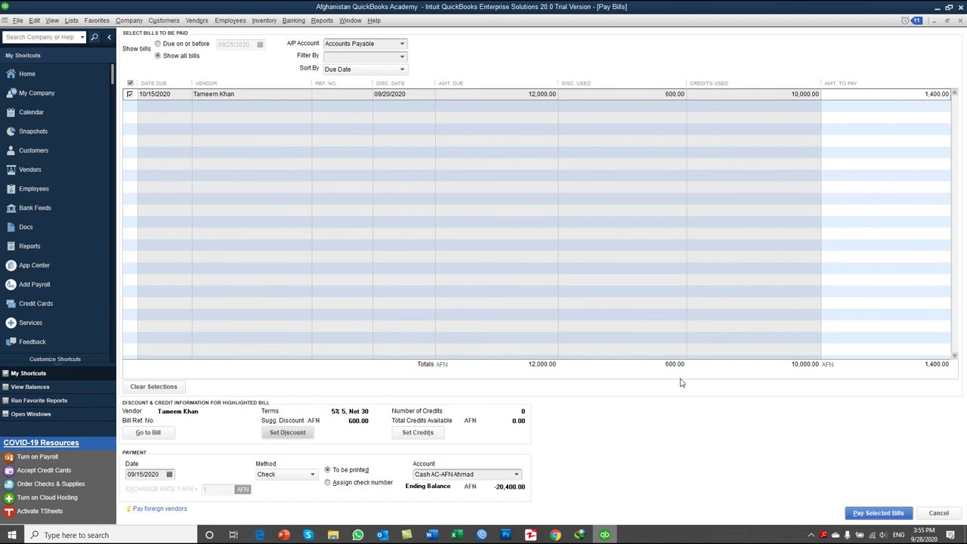
Step: Keep the cash account as payer, set the amount to pay to 0.00, and pay the bill
{"action": "left_click", "coordinate": [516, 480]}
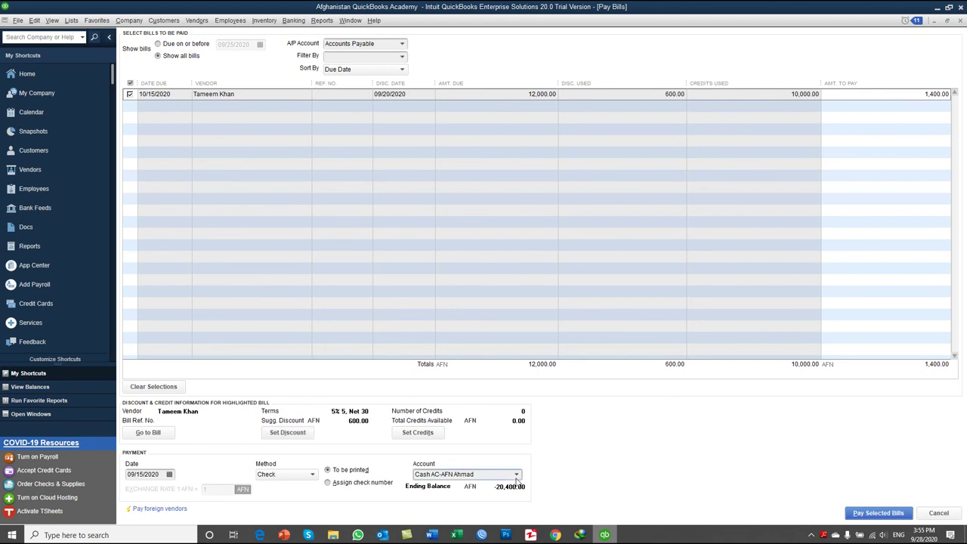
{"action": "left_click", "coordinate": [517, 476]}
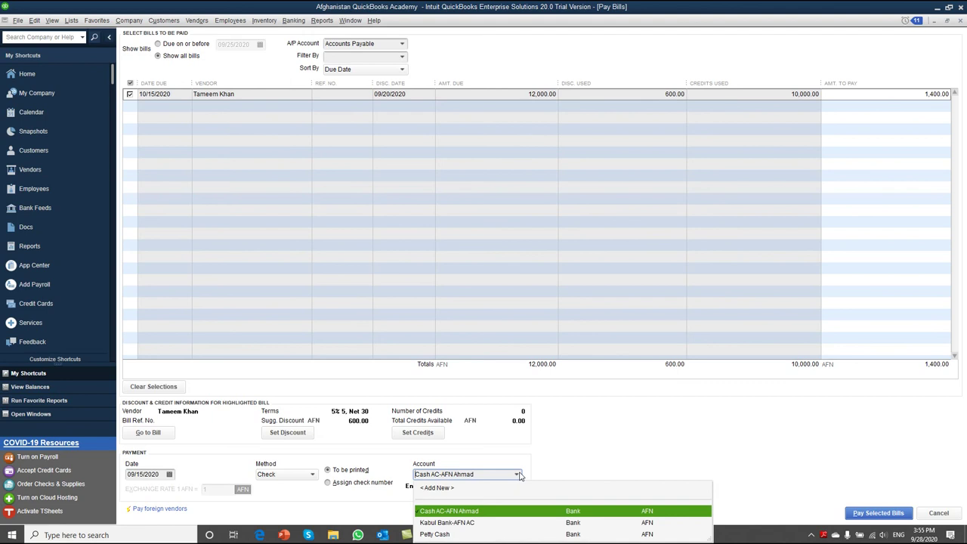
{"action": "left_click", "coordinate": [621, 433]}
{"action": "left_click", "coordinate": [911, 93]}
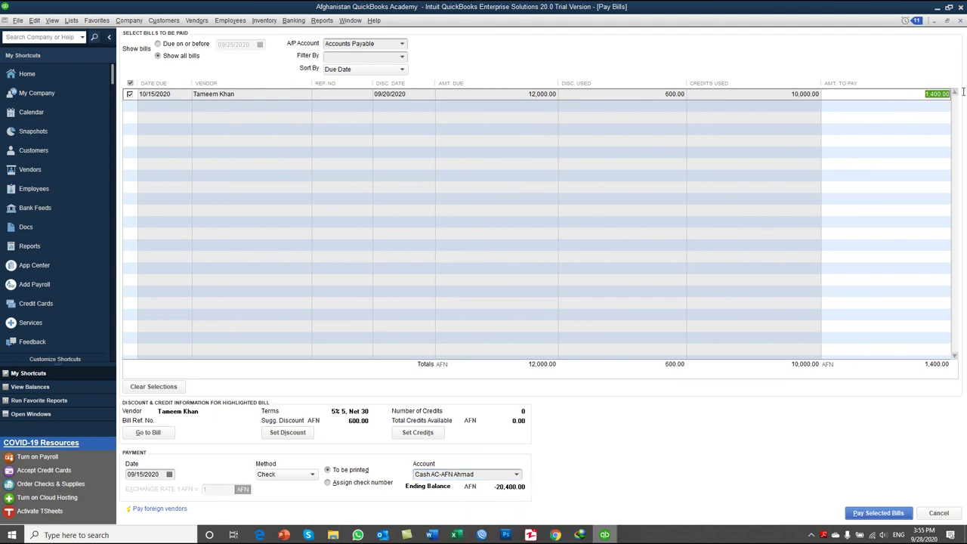
{"action": "key", "text": "BackSpace"}
{"action": "key", "text": "Tab"}
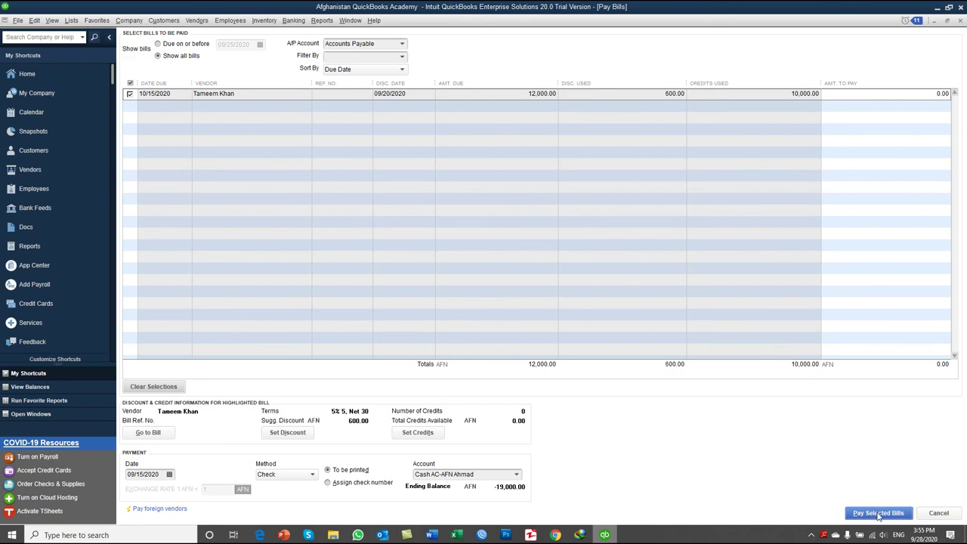
{"action": "left_click", "coordinate": [878, 513]}
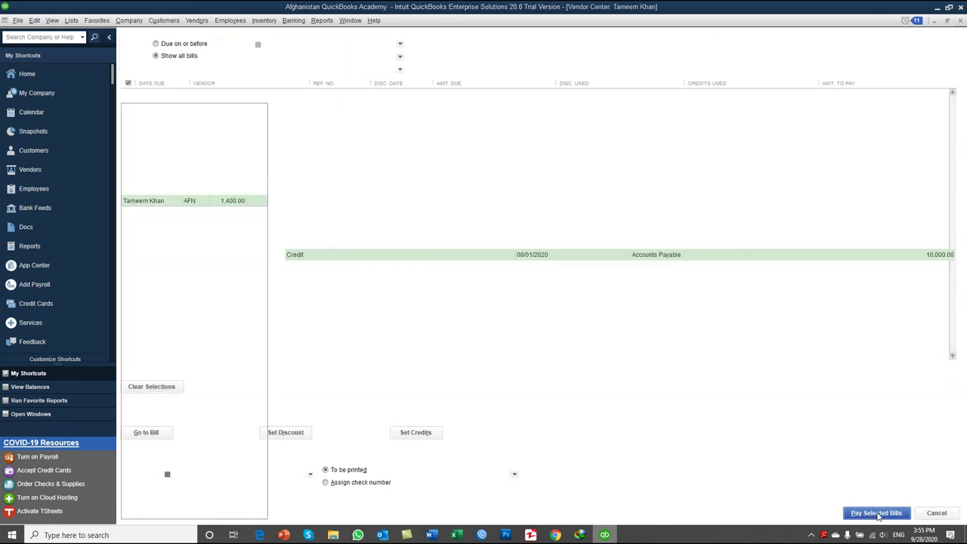
Step: Close the Payment Summary confirming the 0.00 bill payment
{"action": "left_click", "coordinate": [293, 258]}
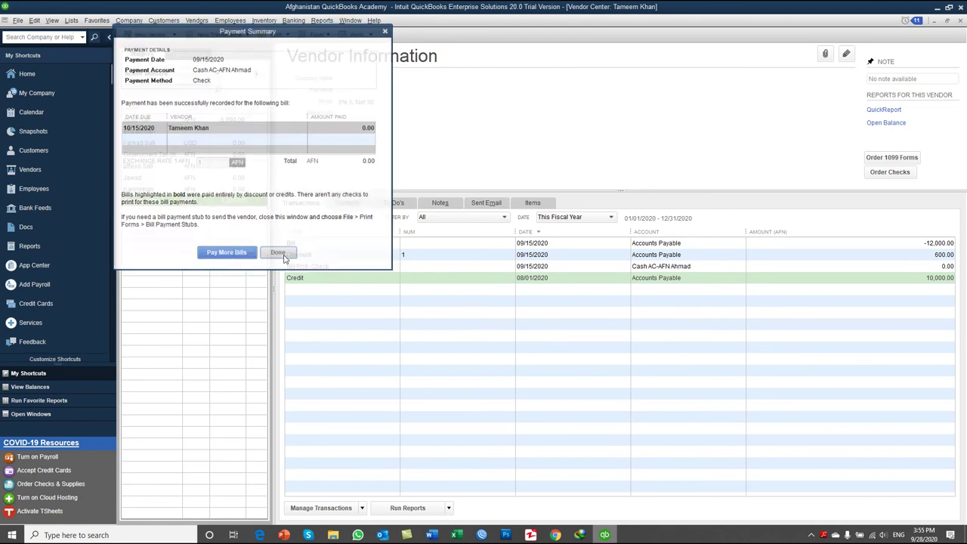